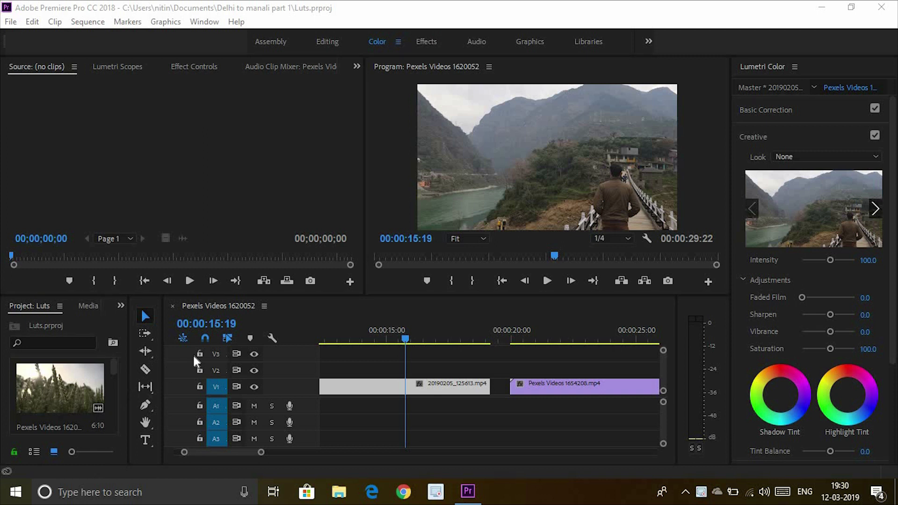
Check the Lumetri Creative Look list, then set Premiere aside and bring up Windows search.
left_click(331, 334)
left_click(500, 261)
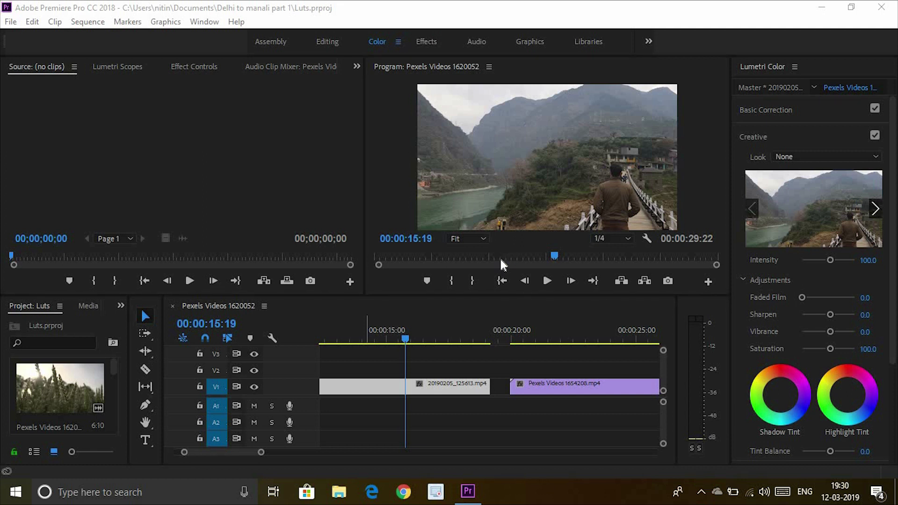
left_click(501, 264)
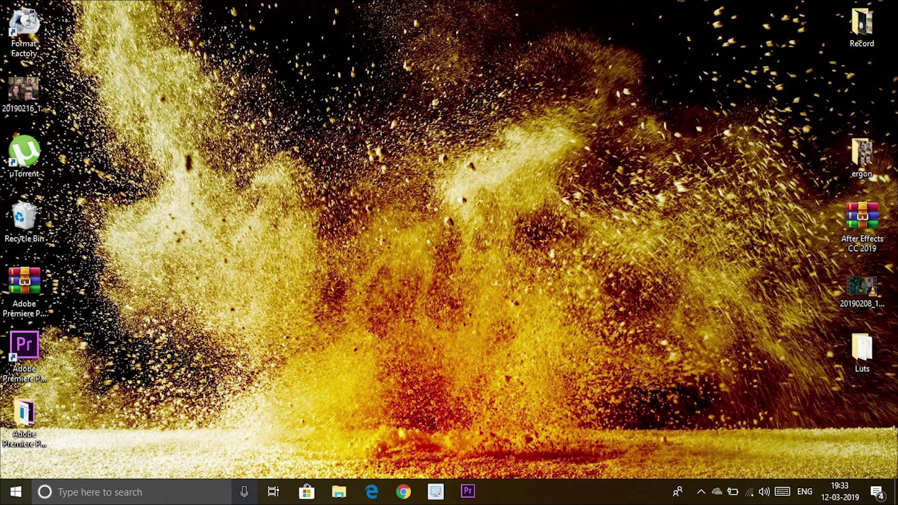
left_click(164, 501)
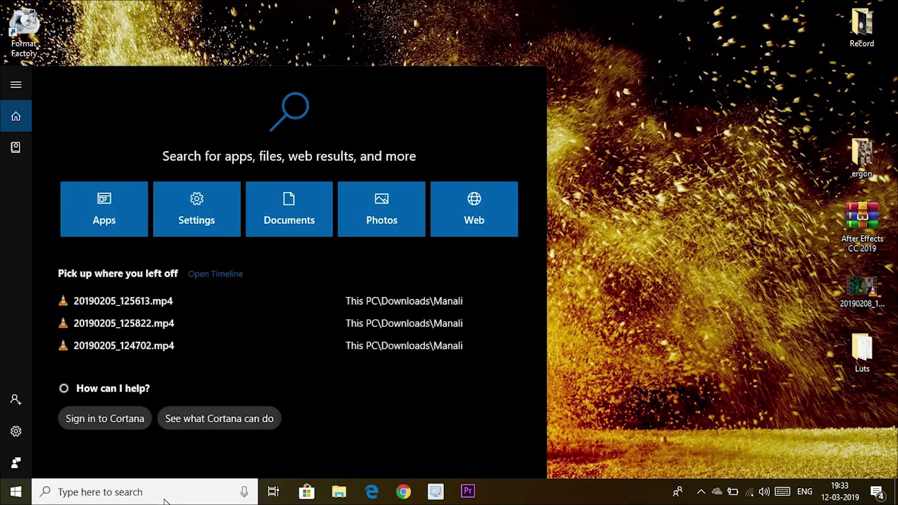
Search for 'premier pro' and open the Premiere Pro shortcut's file location.
type("p")
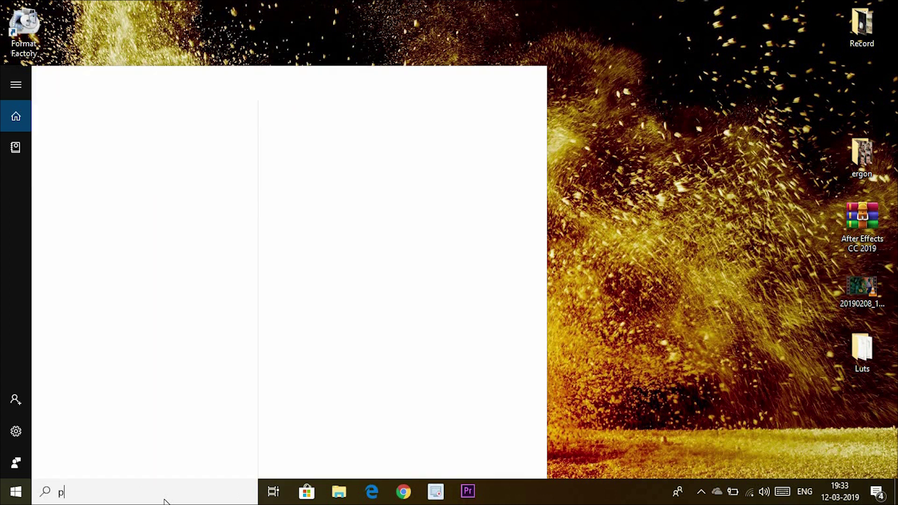
type("remier pro")
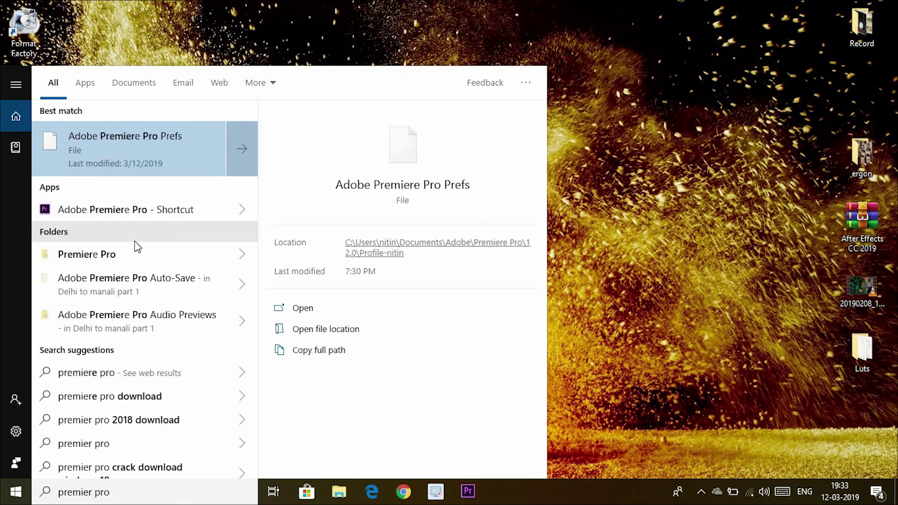
right_click(152, 211)
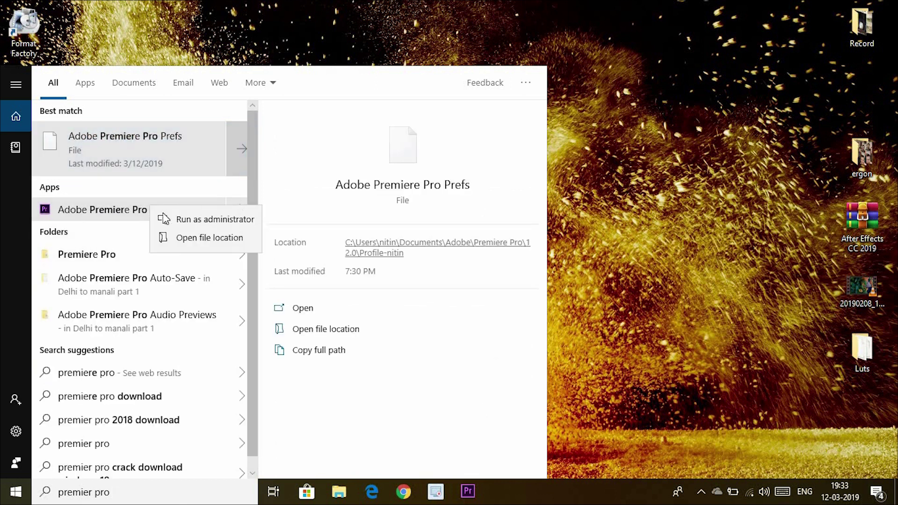
left_click(199, 238)
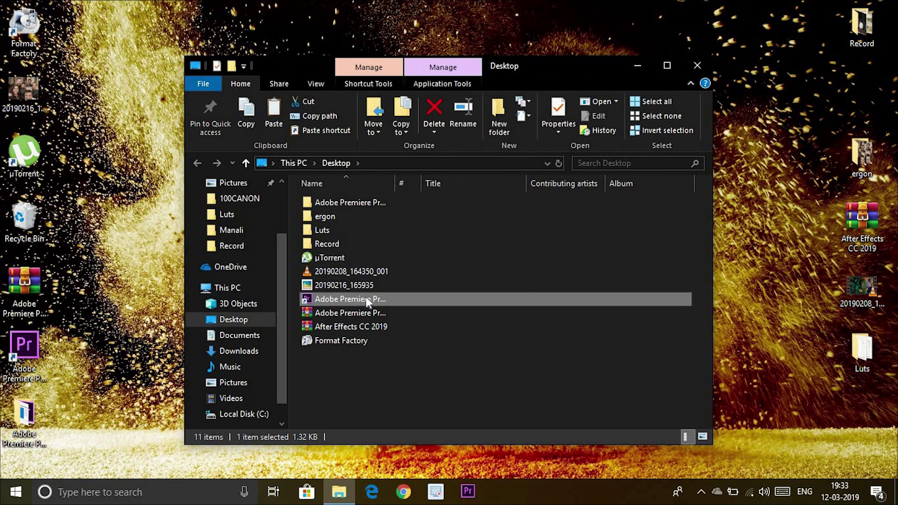
Go to Premiere's install folder, open Lumetri > LUTs > Creative, and maximize the window.
right_click(371, 301)
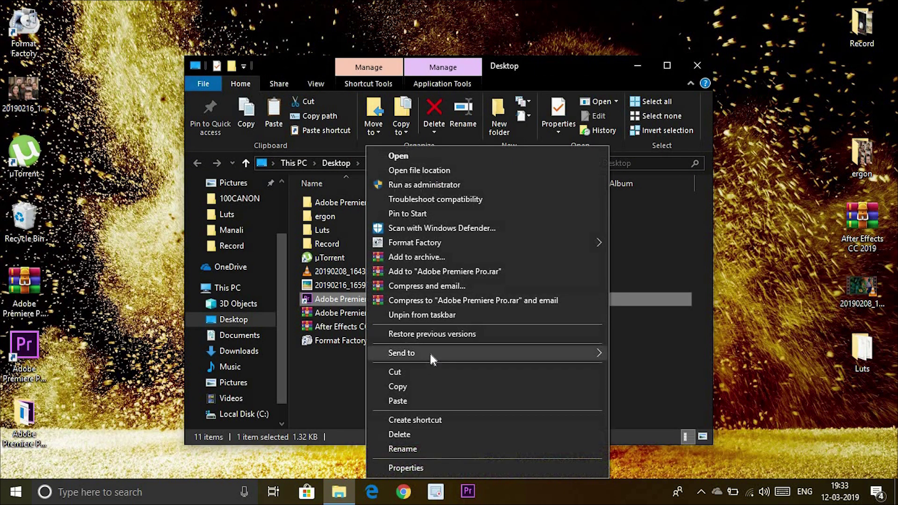
left_click(477, 171)
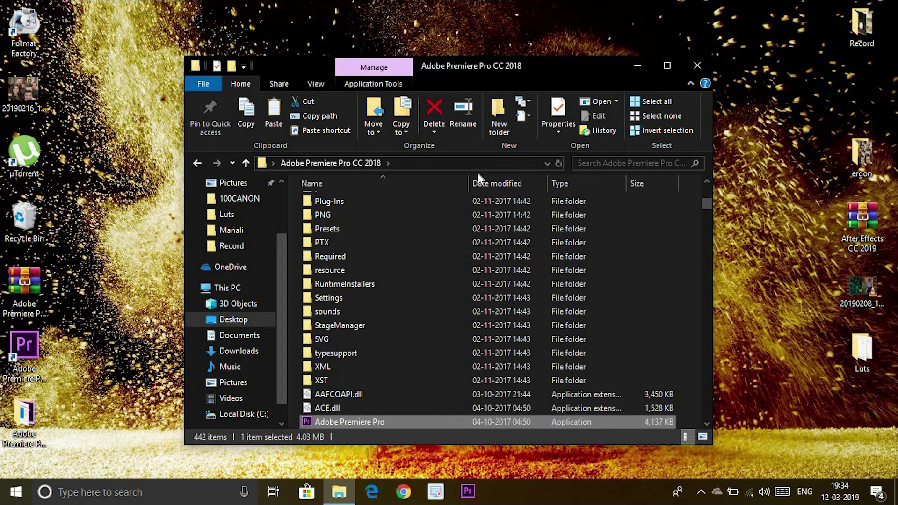
scroll(526, 253, "up", 3)
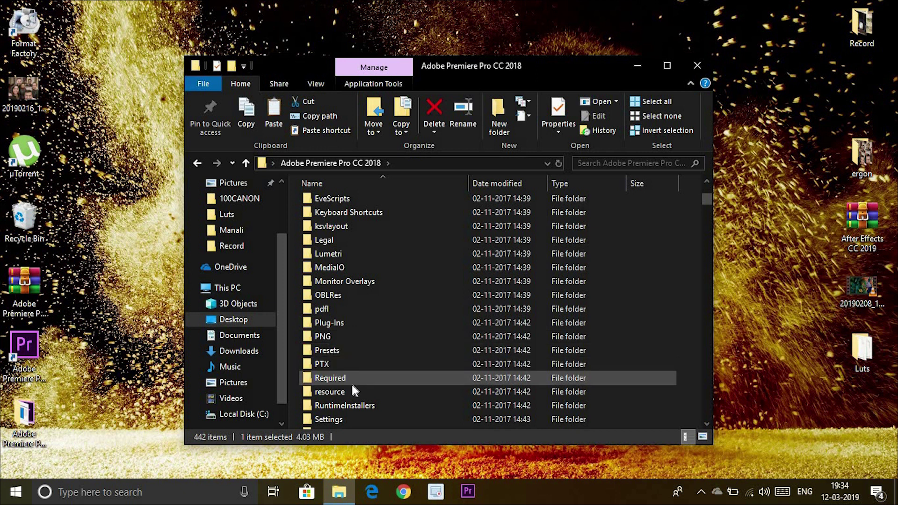
scroll(352, 383, "up", 3)
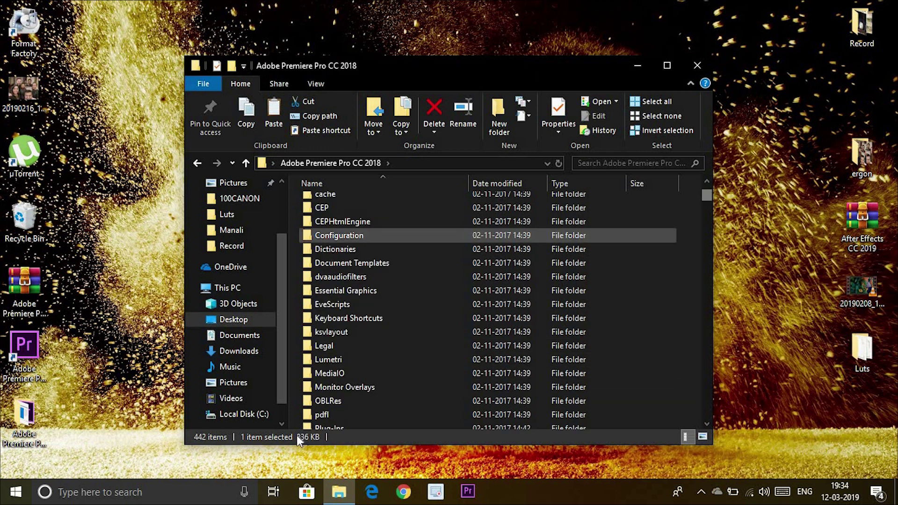
double_click(338, 362)
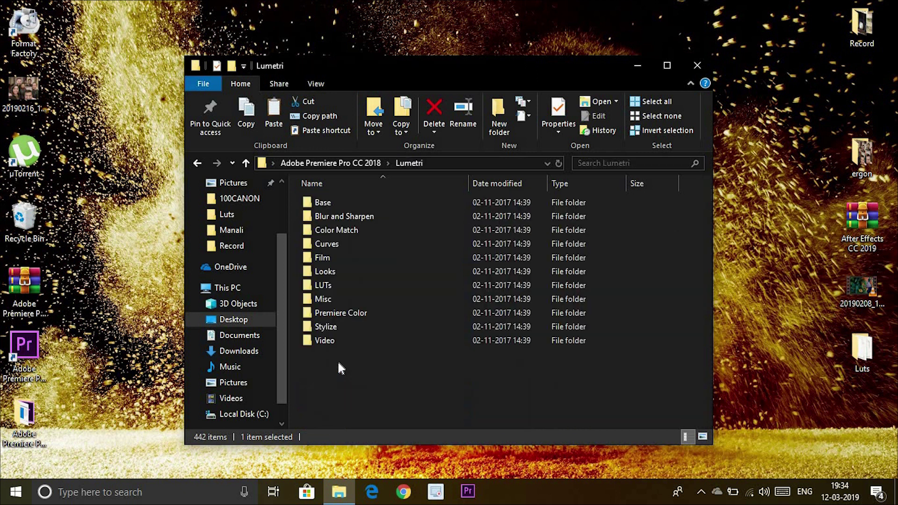
double_click(349, 285)
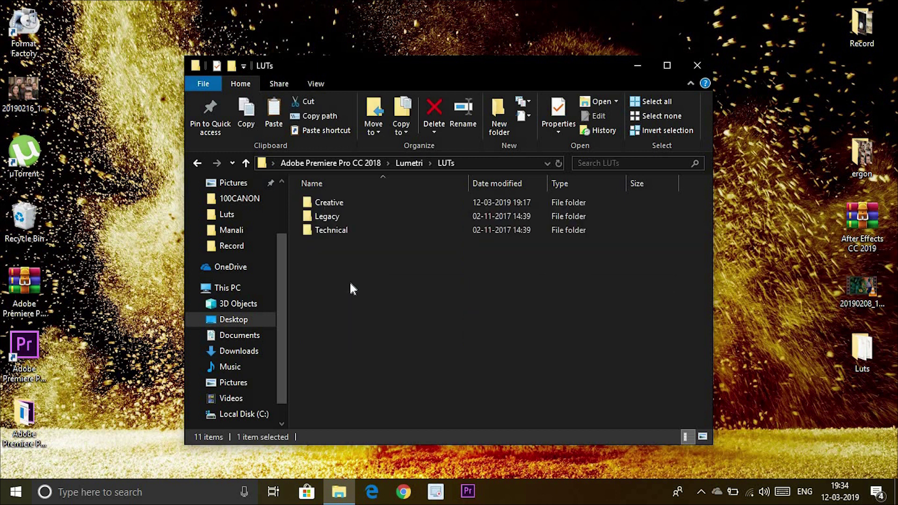
double_click(392, 206)
key("super+Up")
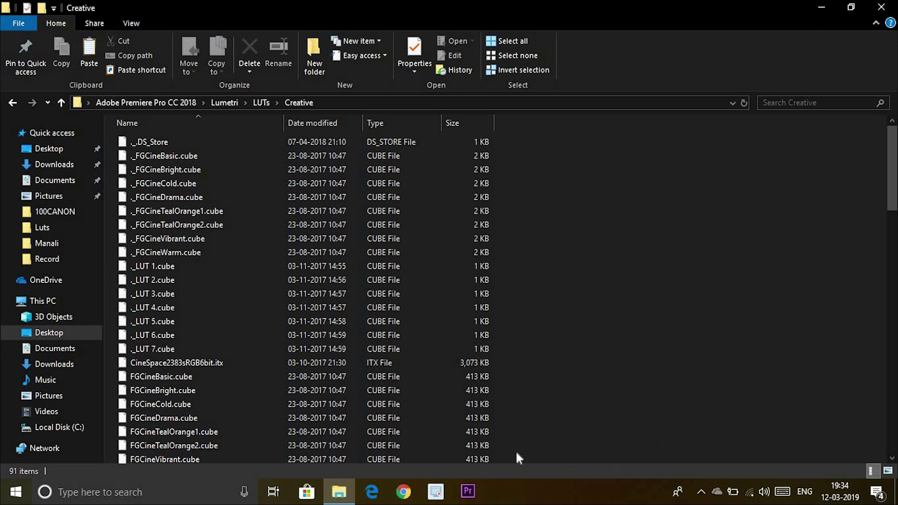
In the desktop Luts folder, select Cine-2-nd, Cine-7-nd and Cine-11-nd .cube files.
left_click(895, 491)
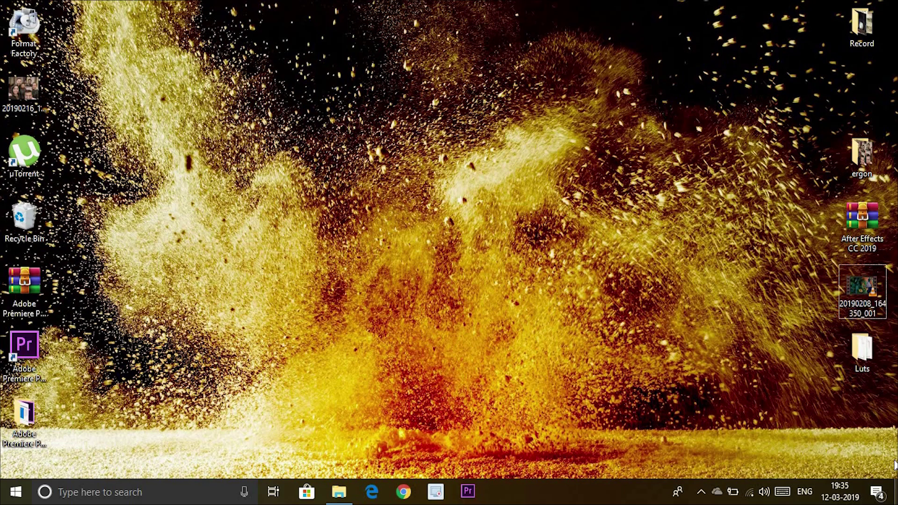
double_click(862, 355)
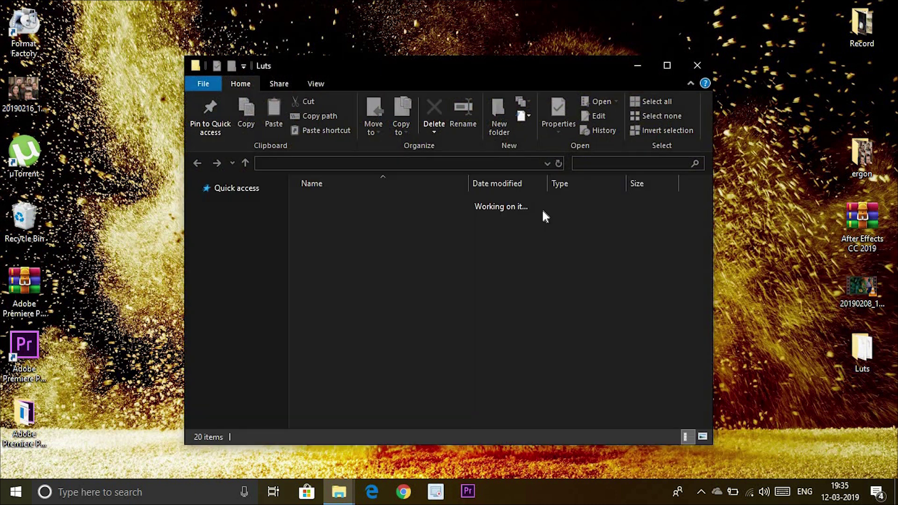
left_click(667, 64)
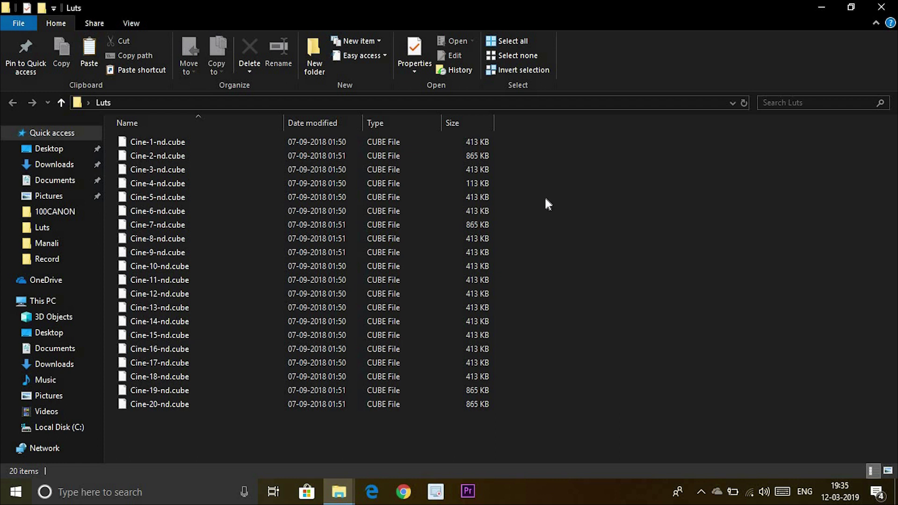
left_click(279, 160)
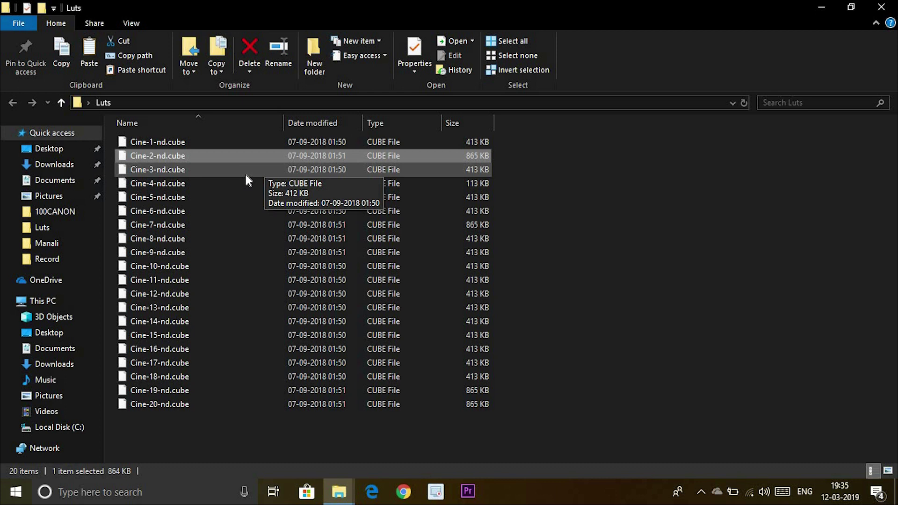
left_click(183, 224, "ctrl")
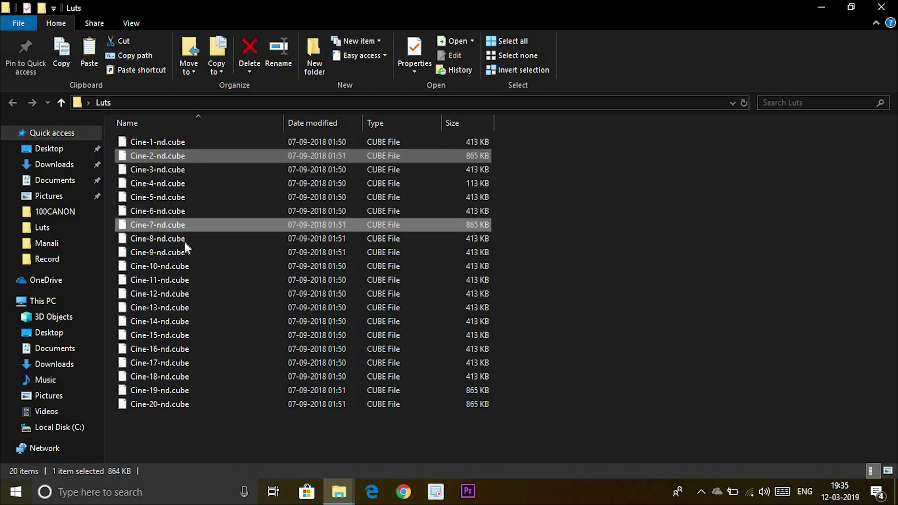
left_click(176, 279, "ctrl")
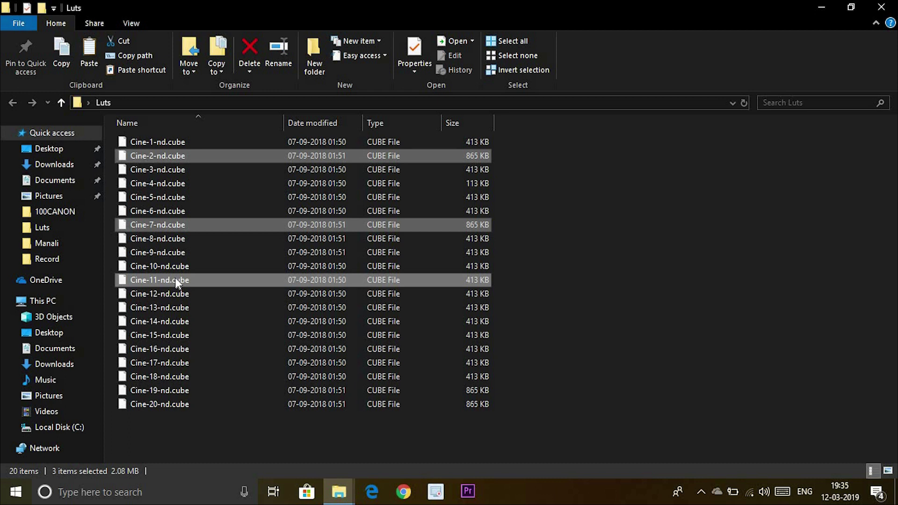
Paste the three Cine LUT files into the Creative LUTs folder.
mouse_move(326, 495)
left_click(300, 421)
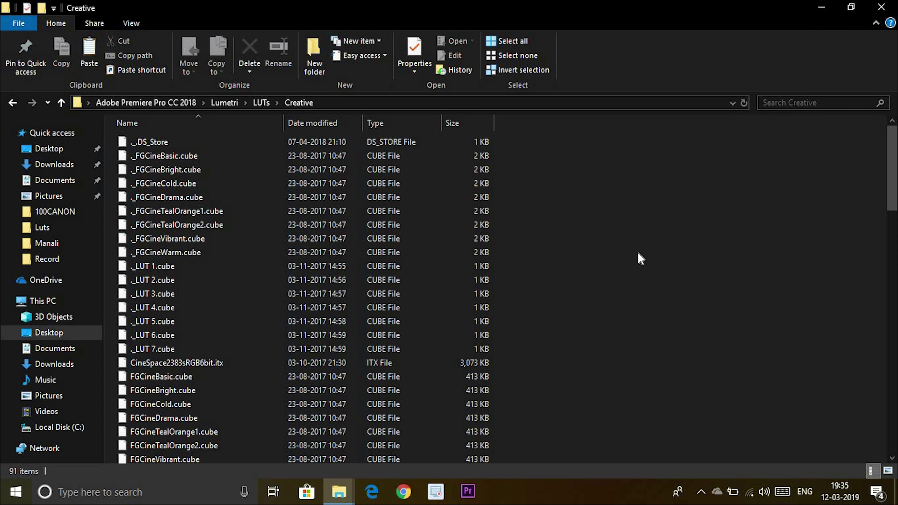
right_click(639, 259)
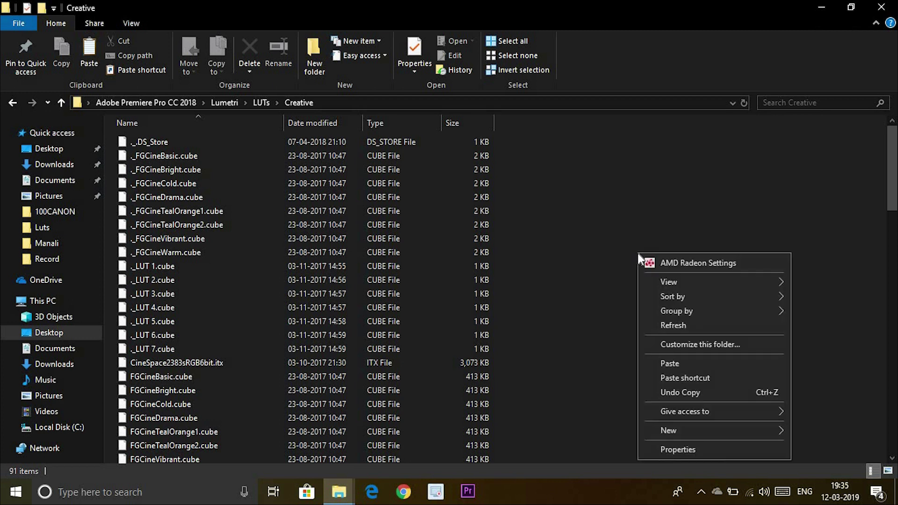
left_click(676, 363)
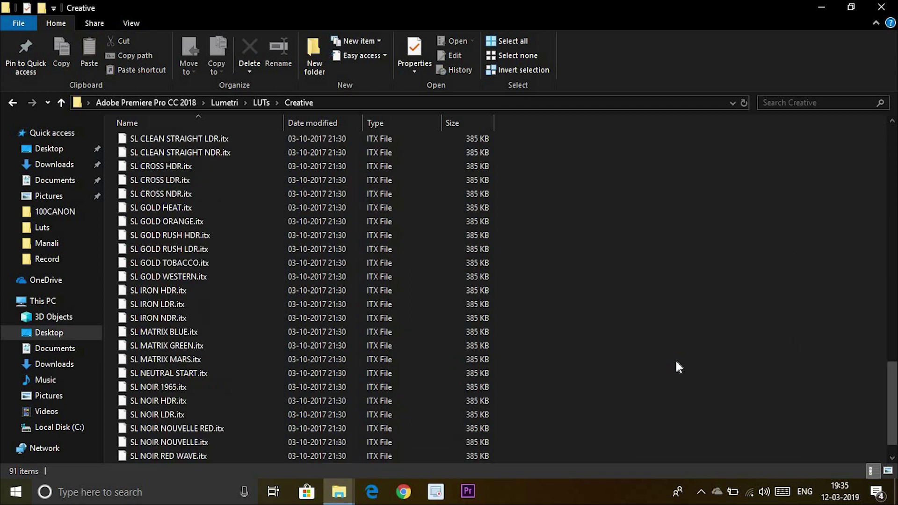
left_click(467, 493)
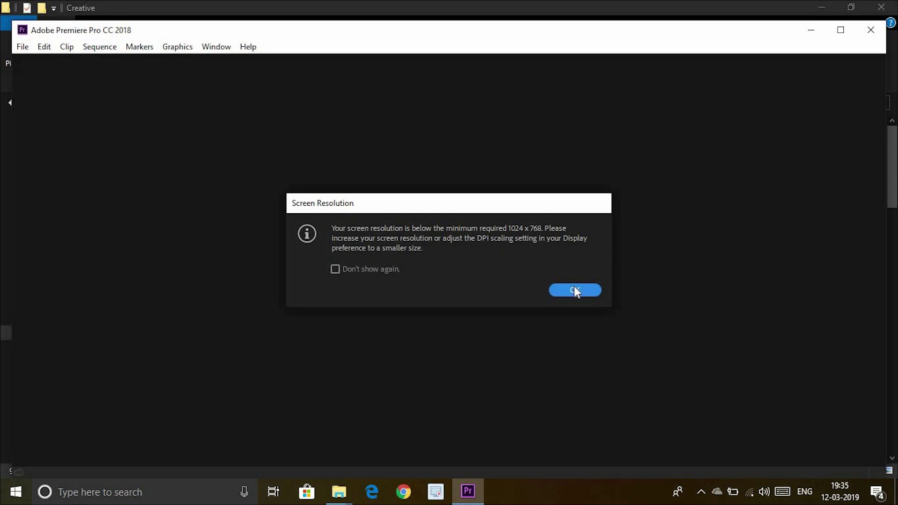
Dismiss the resolution warning, reopen the Luts project maximized, and place the playhead on the first clip.
left_click(574, 287)
left_click(841, 30)
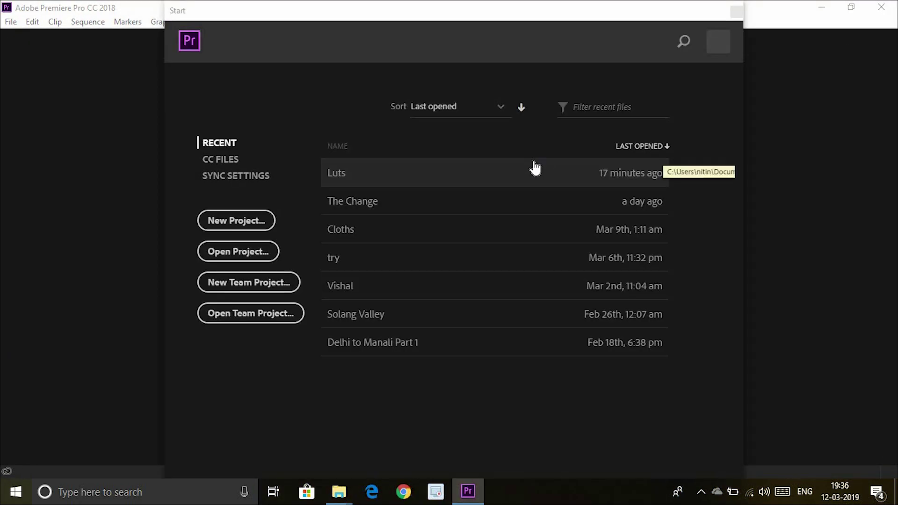
left_click(477, 168)
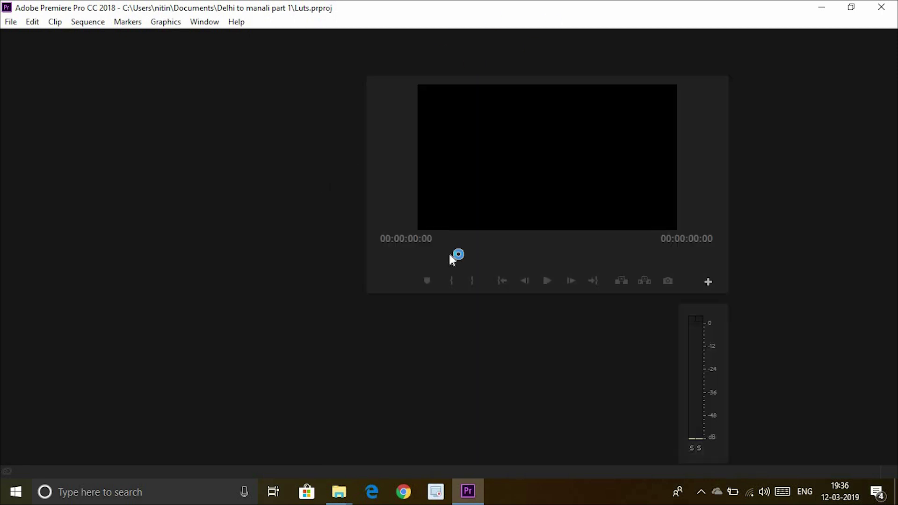
left_click(435, 330)
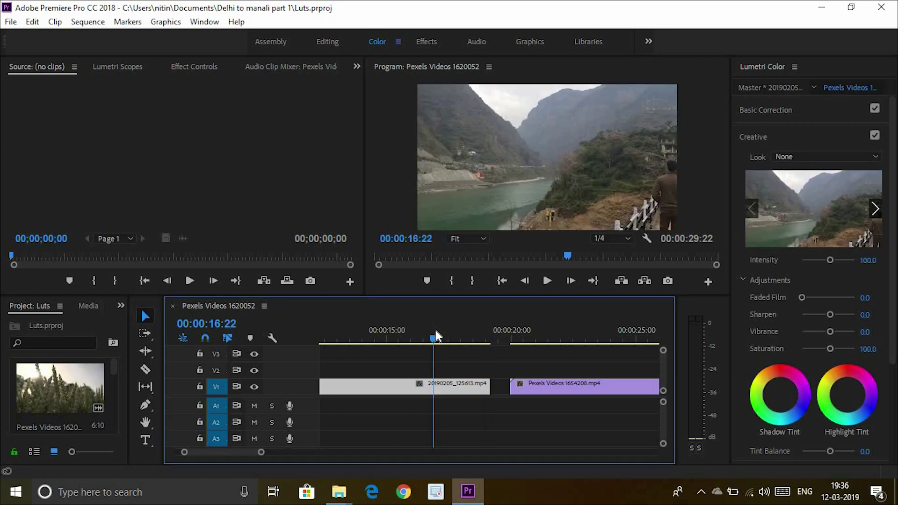
Reload the Lumetri Color panel so Cine-2-nd, Cine-7-nd and Cine-11-nd appear as Creative Looks.
key("shift+1")
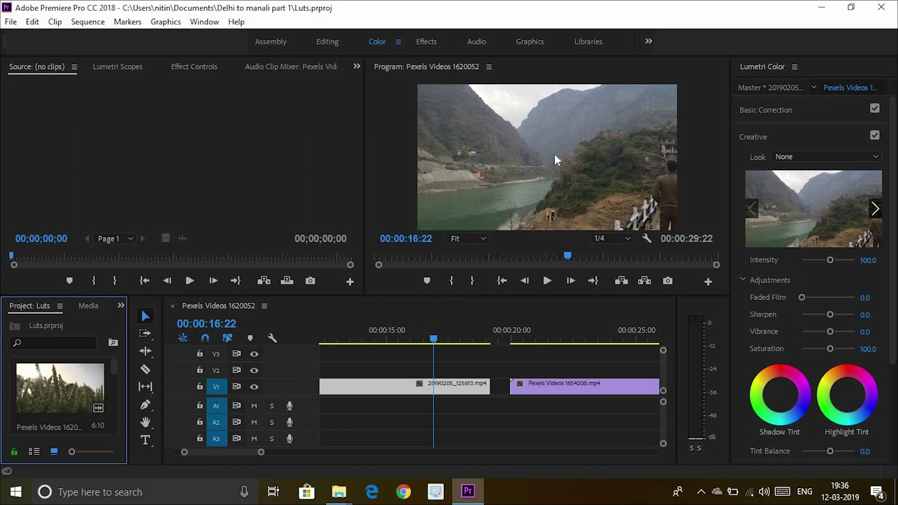
left_click(377, 45)
left_click(794, 67)
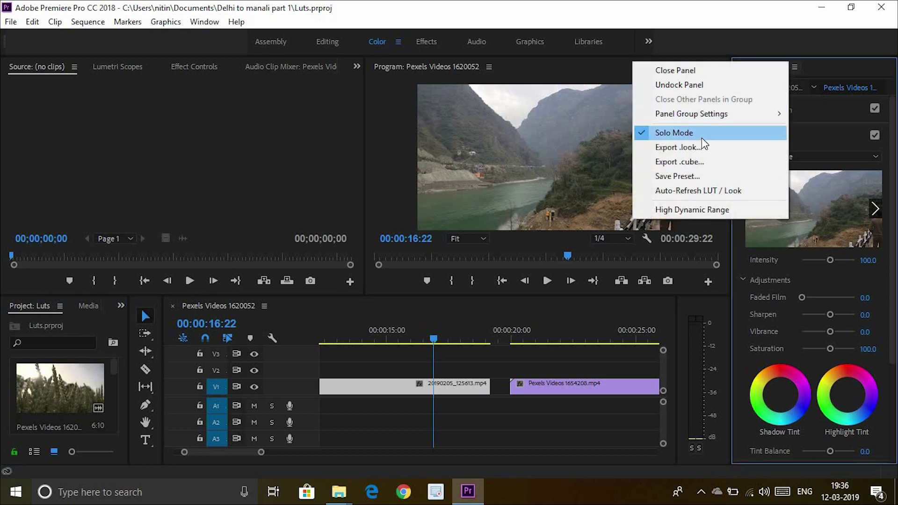
left_click(720, 70)
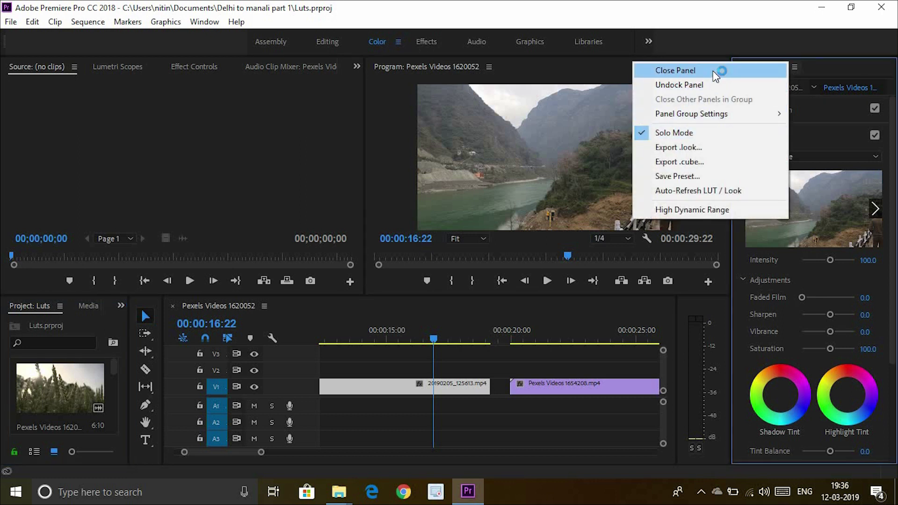
left_click(208, 21)
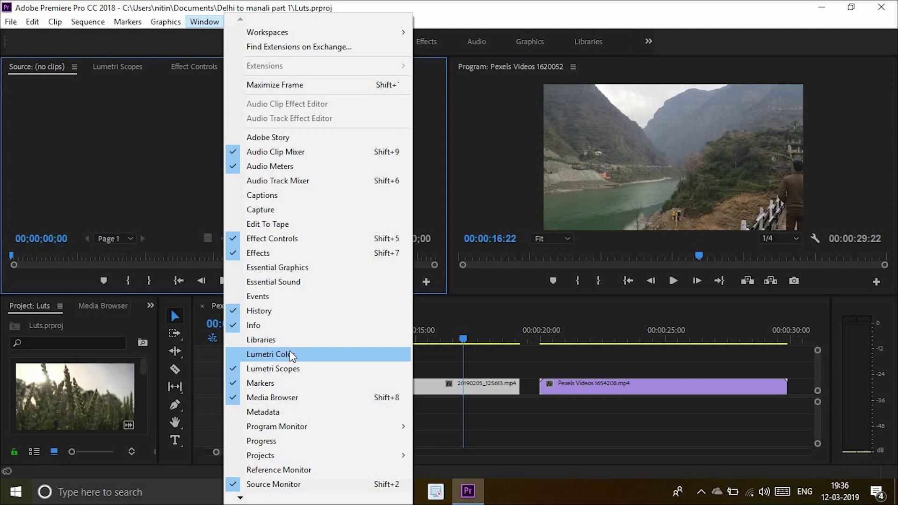
left_click(269, 354)
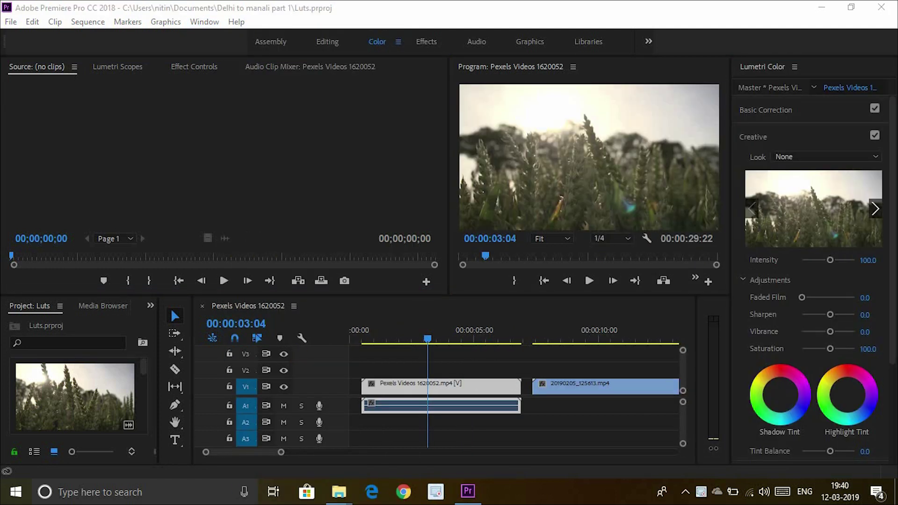
left_click(792, 155)
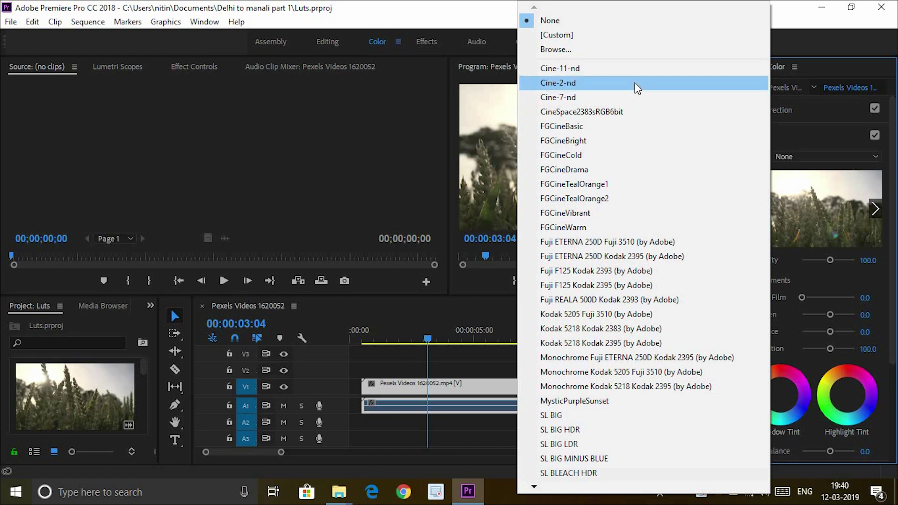
Apply the Cine-7-nd Look to the wheat-field clip and scrub through it to preview.
left_click(589, 93)
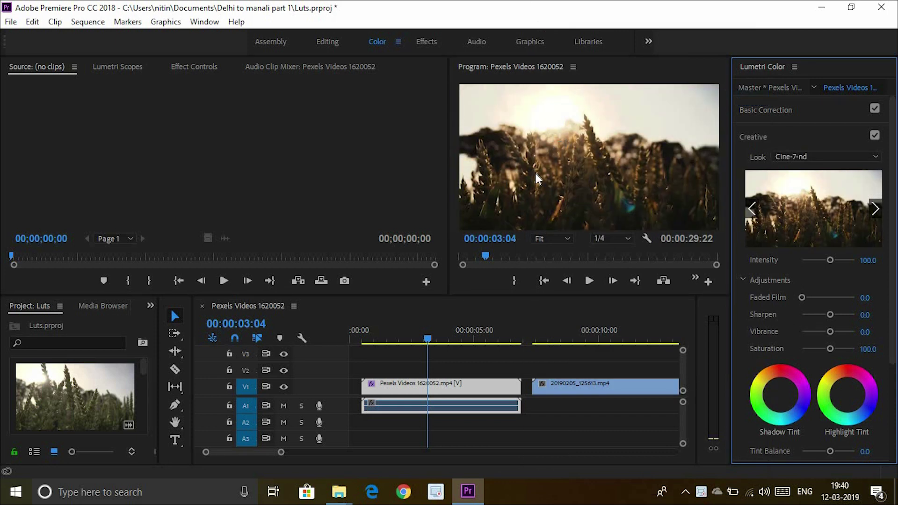
left_click(410, 343)
left_click_drag(410, 340, 567, 341)
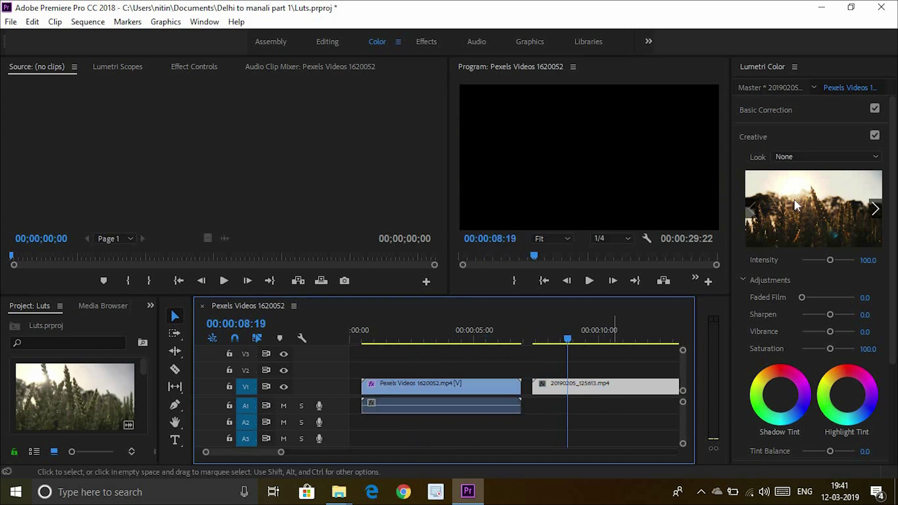
Apply Cine-2-nd to the bridge clip, play it, and toggle Creative off and on to compare.
left_click(856, 156)
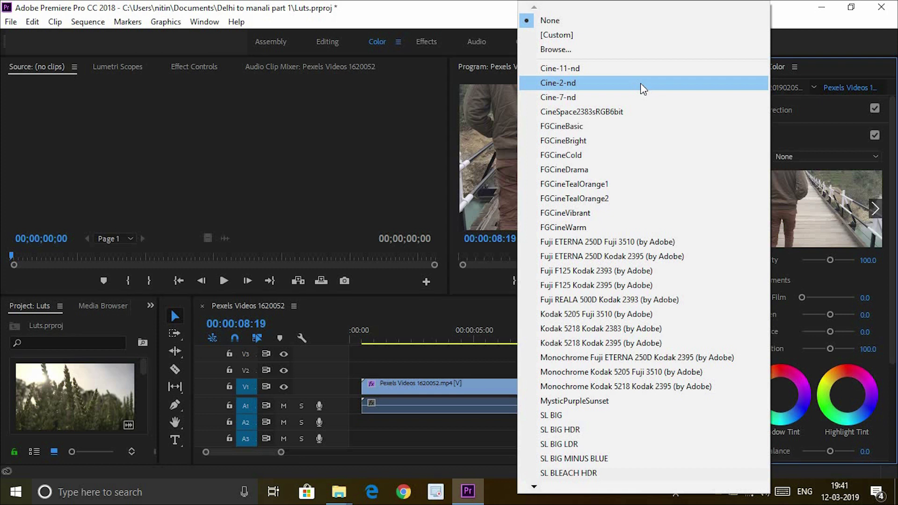
left_click(641, 82)
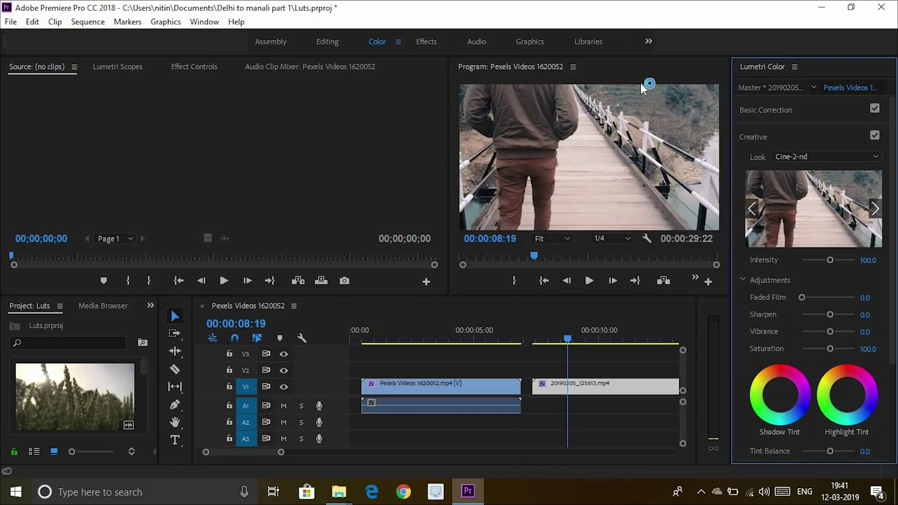
key("space")
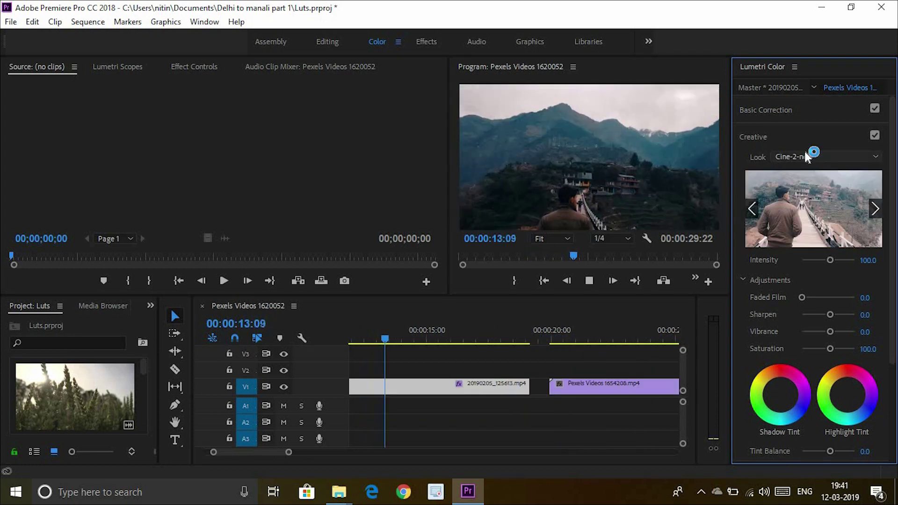
left_click(874, 136)
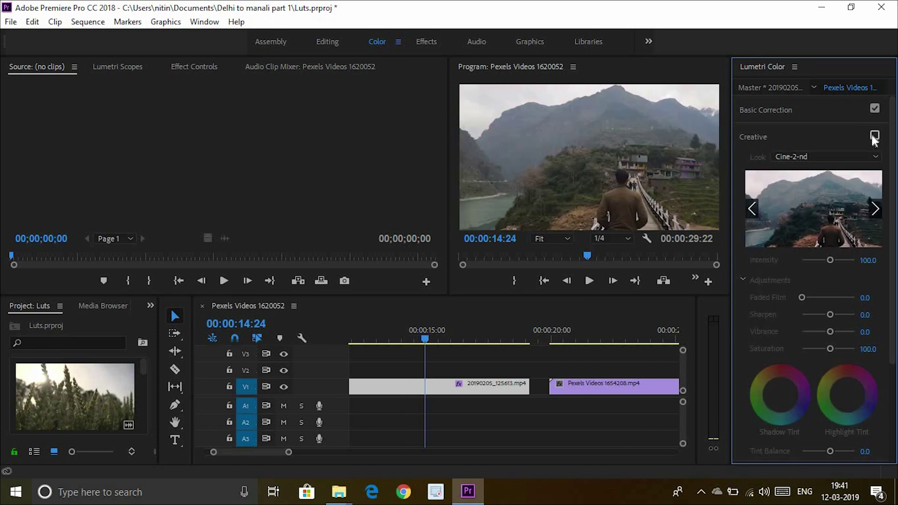
left_click(874, 136)
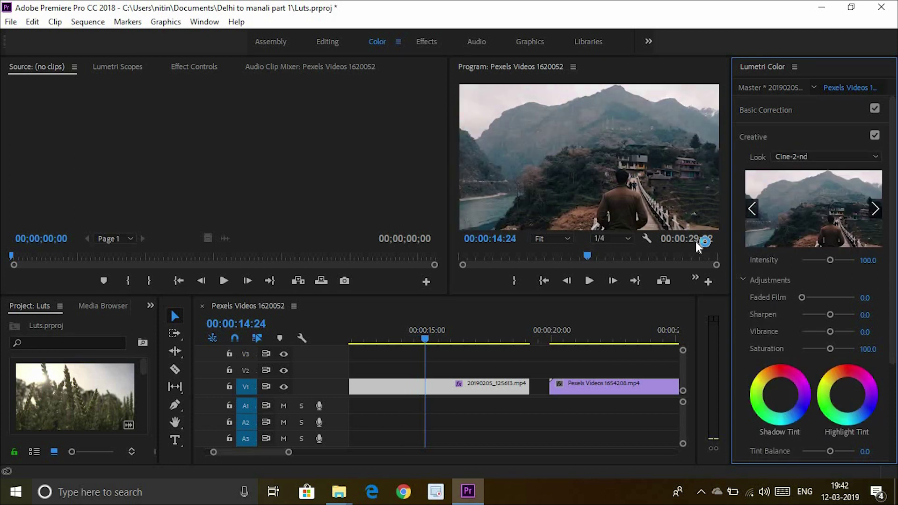
left_click(596, 325)
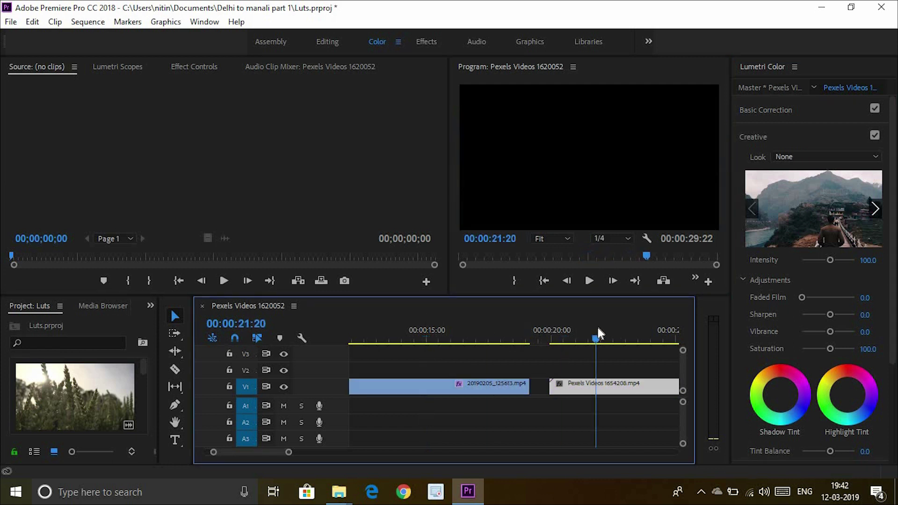
Give the sunset clip the Cine-11-nd Creative Look and play it back.
left_click(846, 156)
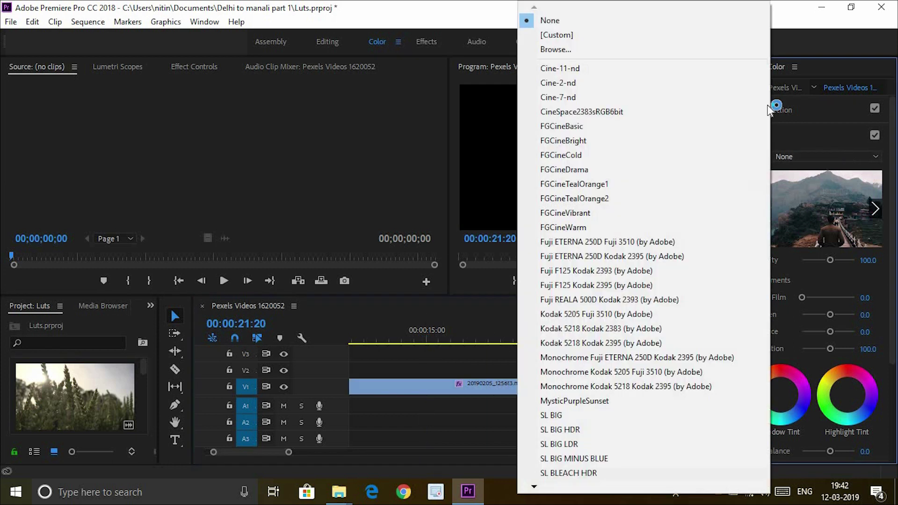
left_click(664, 72)
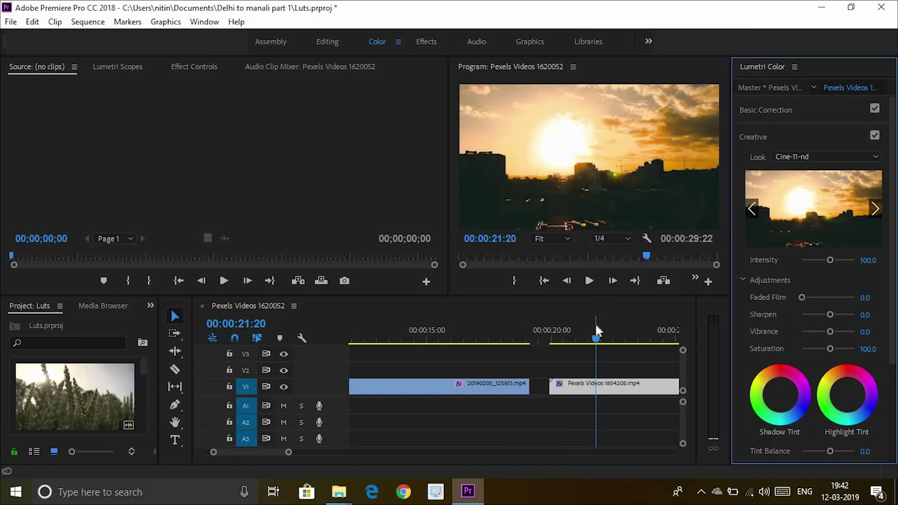
key("space")
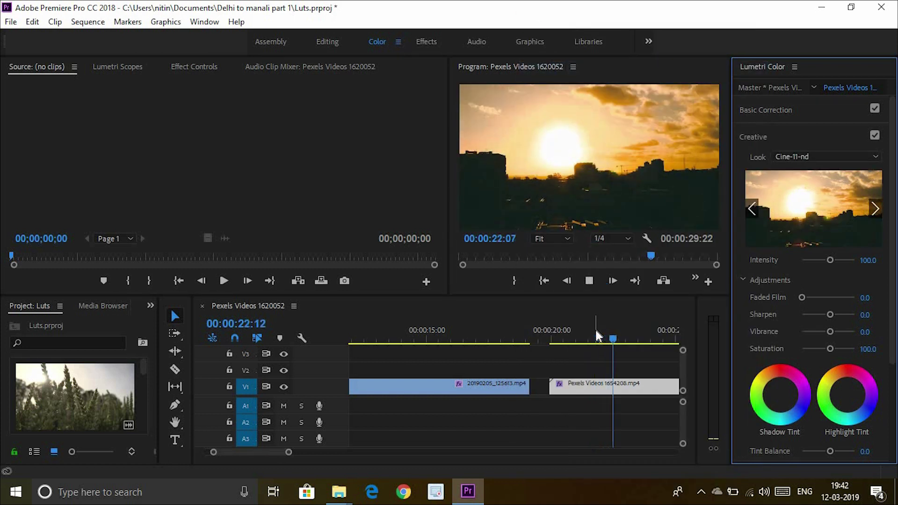